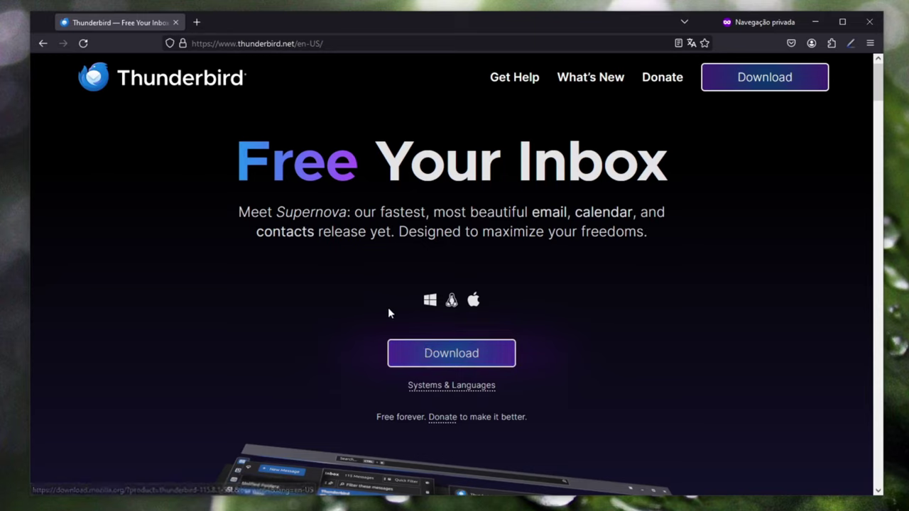
Start downloading the Thunderbird Setup 115.8.1.exe installer from thunderbird.net
{"action": "left_click", "coordinate": [451, 355]}
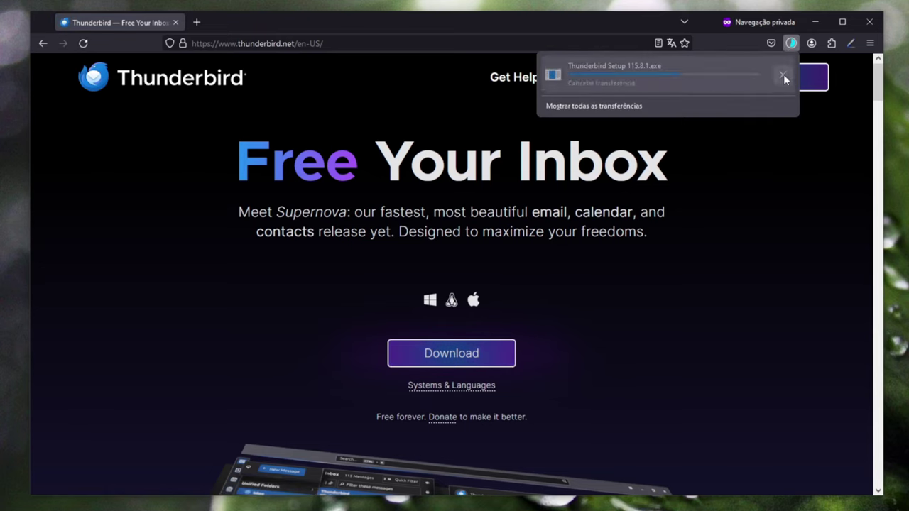
Delete the downloaded setup exe, close Firefox, and open the ThunderbirdPortable folder
{"action": "left_click", "coordinate": [783, 75]}
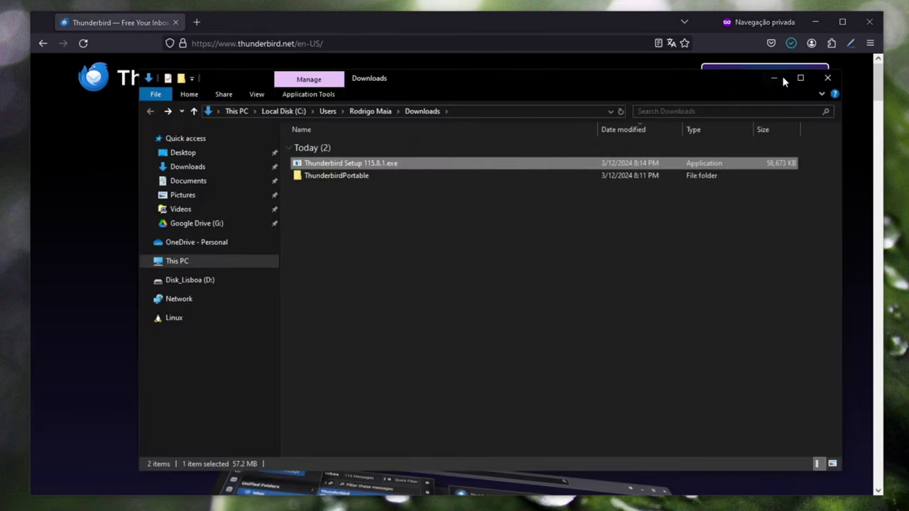
{"action": "left_click", "coordinate": [431, 164]}
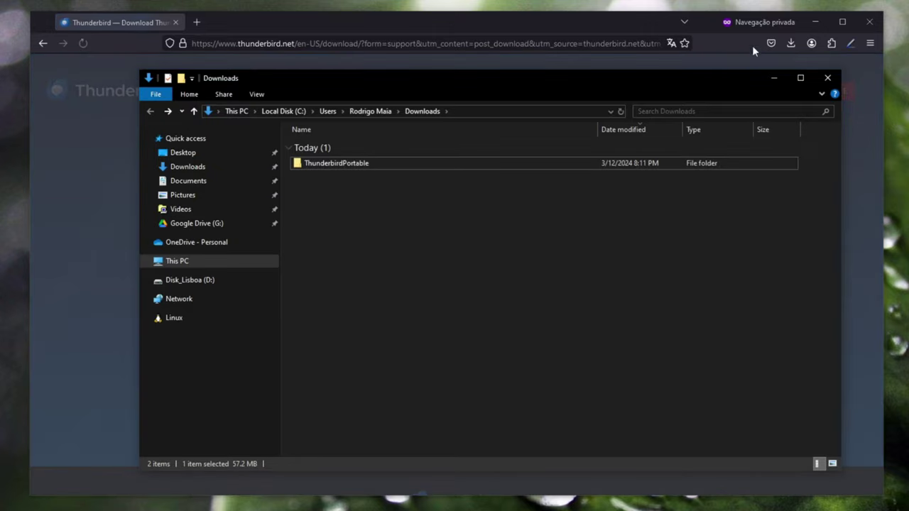
{"action": "left_click", "coordinate": [867, 25]}
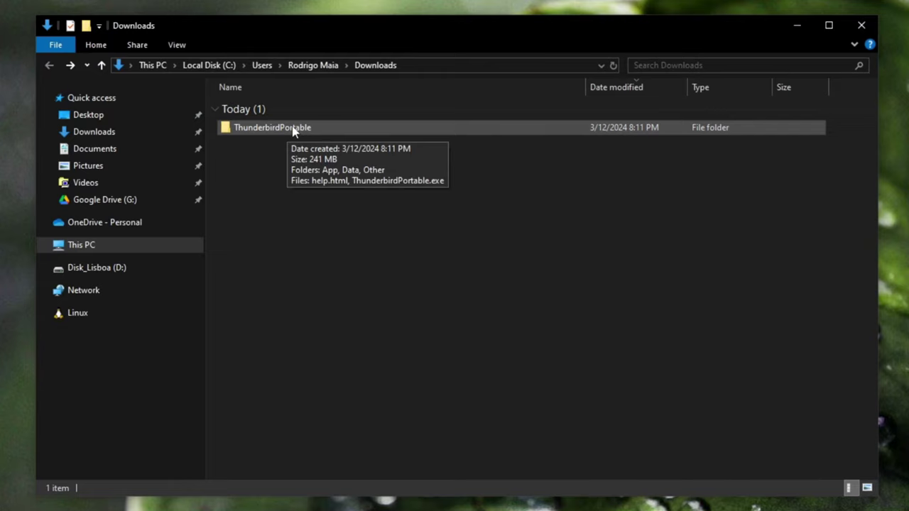
{"action": "double_click", "coordinate": [293, 129]}
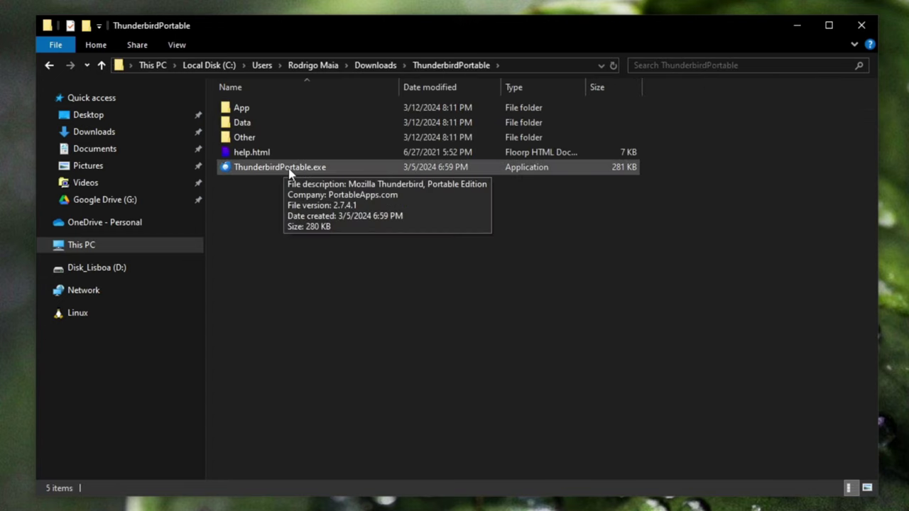
Launch ThunderbirdPortable.exe and enter the account holder's full name, Gmail address and password to find the IMAP configuration
{"action": "double_click", "coordinate": [289, 169]}
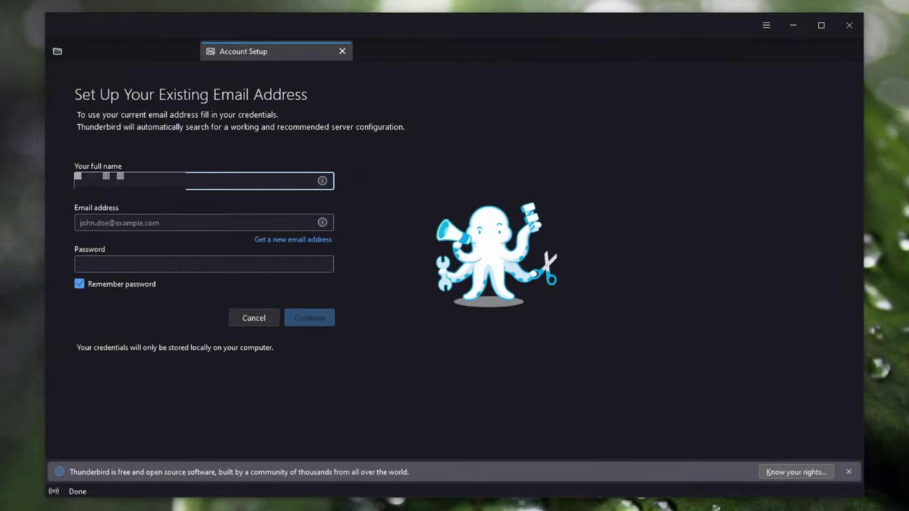
{"action": "left_click", "coordinate": [493, 50]}
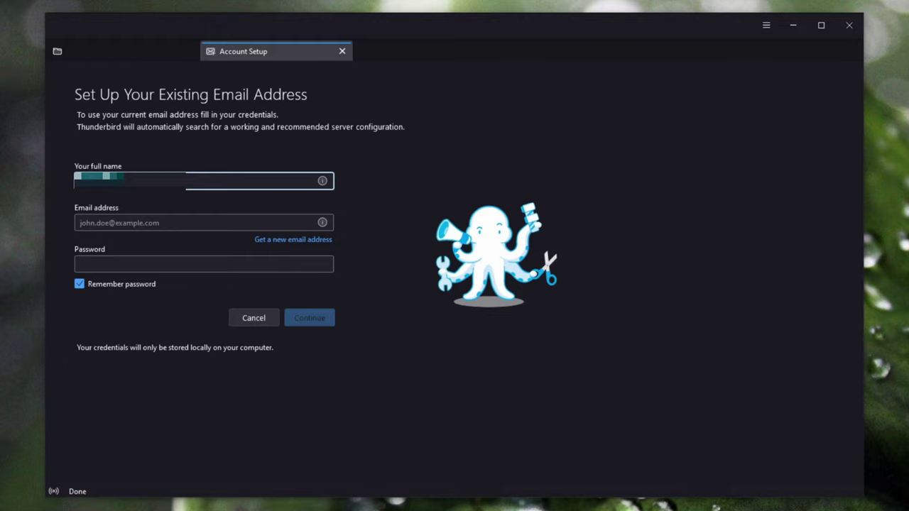
{"action": "left_click", "coordinate": [156, 223]}
{"action": "key", "text": "ctrl+v"}
{"action": "key", "text": "shift+Tab"}
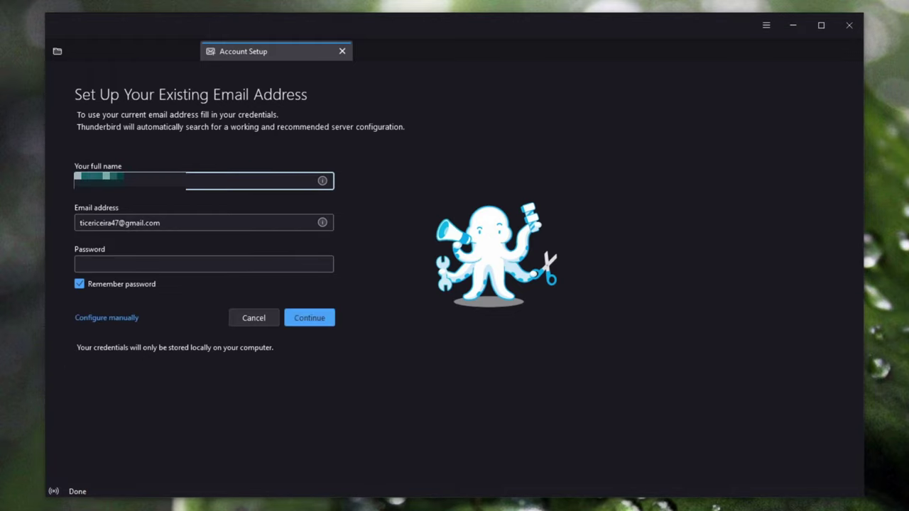
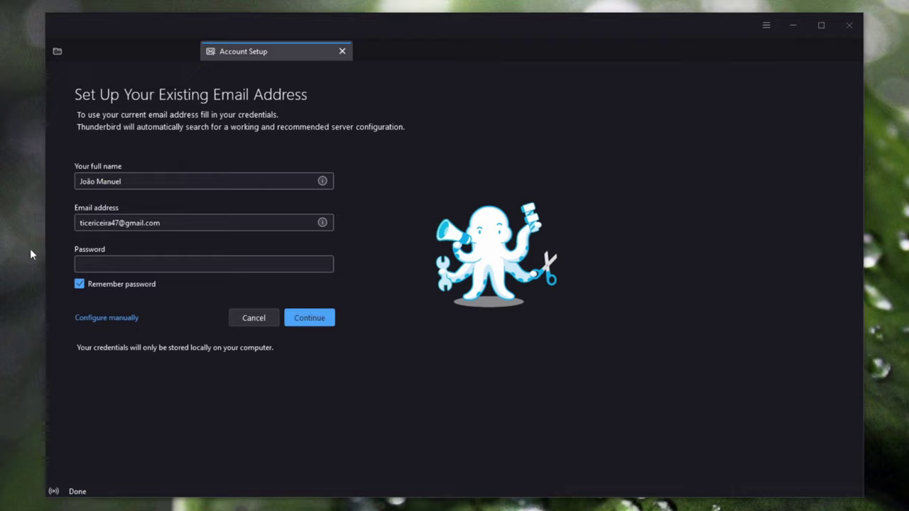
{"action": "left_click", "coordinate": [206, 264]}
{"action": "key", "text": "ctrl+v"}
{"action": "left_click", "coordinate": [298, 317]}
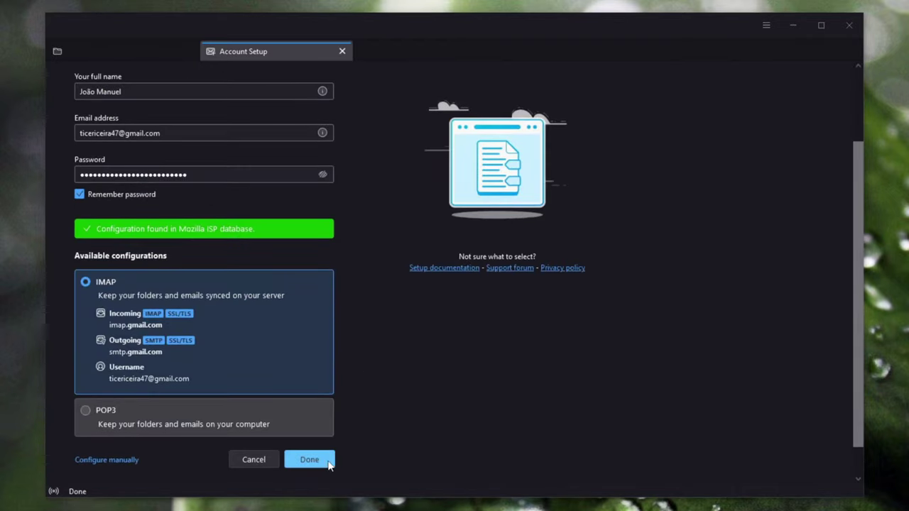
Accept the IMAP configuration and sign in to Google with the account password
{"action": "left_click", "coordinate": [322, 460]}
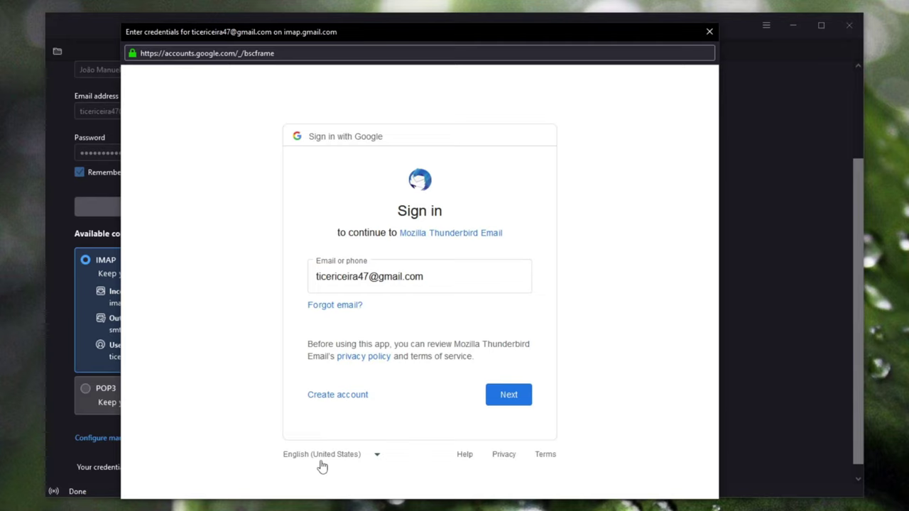
{"action": "left_click", "coordinate": [509, 394]}
{"action": "key", "text": "ctrl+v"}
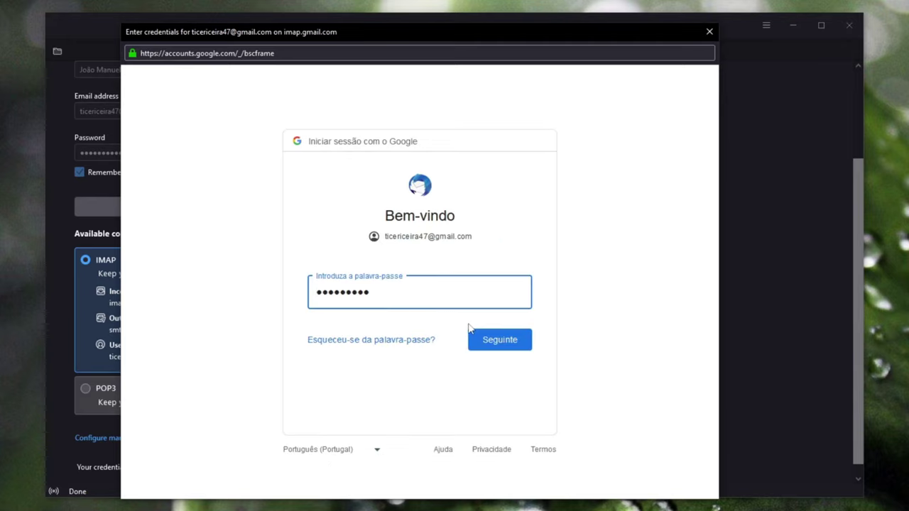
{"action": "key", "text": "ctrl+v"}
{"action": "key", "text": "Return"}
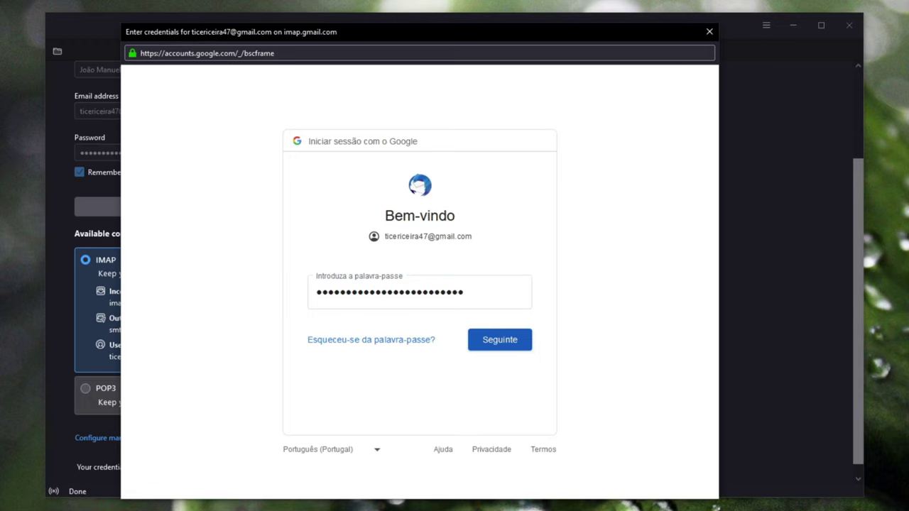
Verify with an 8-digit backup security code and allow Thunderbird access to the Google account
{"action": "left_click", "coordinate": [365, 364]}
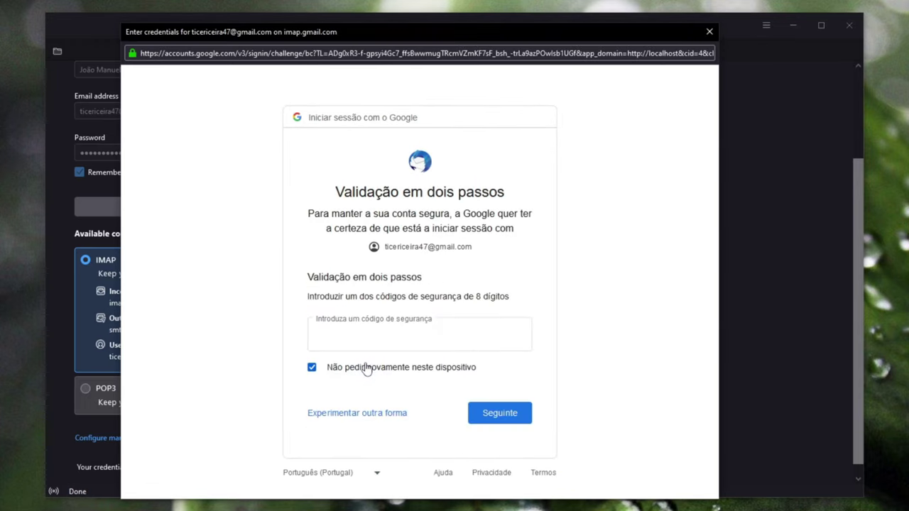
{"action": "key", "text": "ctrl+v"}
{"action": "left_click", "coordinate": [487, 416]}
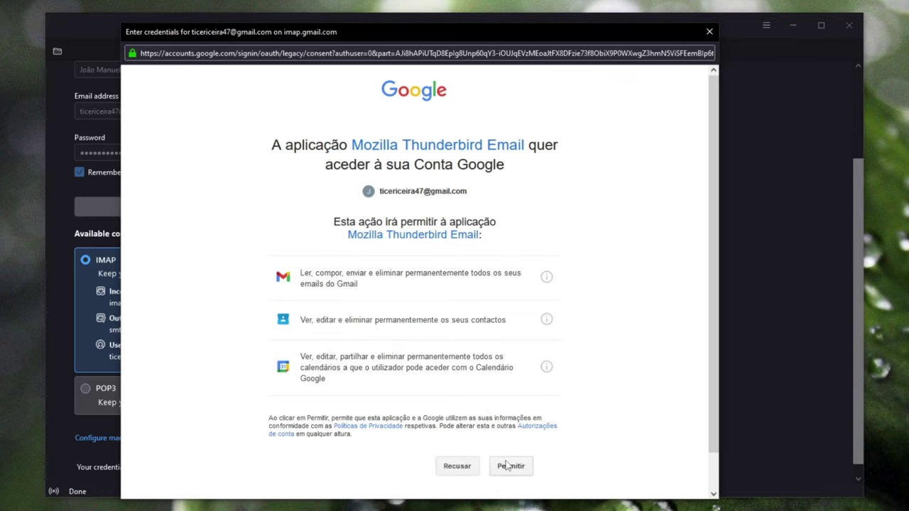
{"action": "left_click", "coordinate": [509, 467]}
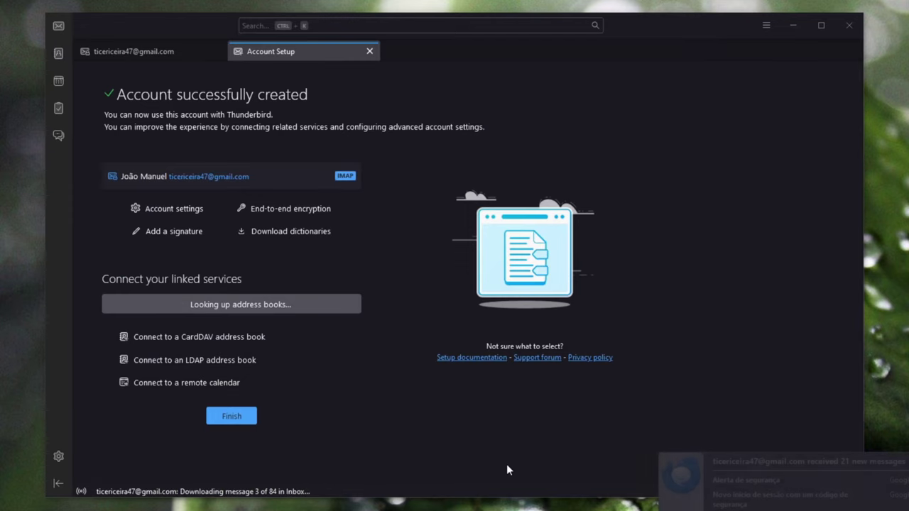
Close the Account Setup tab to reveal the Gmail account's folders and Inbox
{"action": "left_click", "coordinate": [369, 51]}
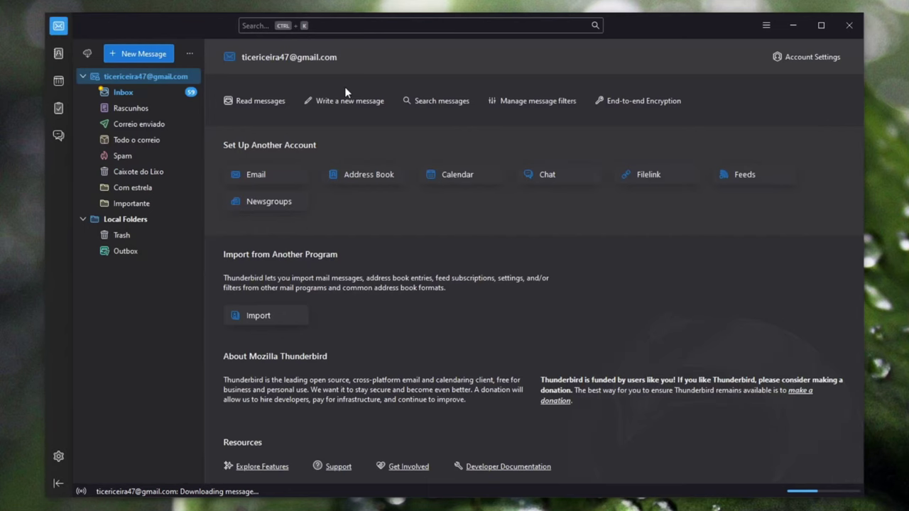
Open the OpenPGP Key Manager from Tools and show its Generate menu
{"action": "left_click", "coordinate": [765, 29]}
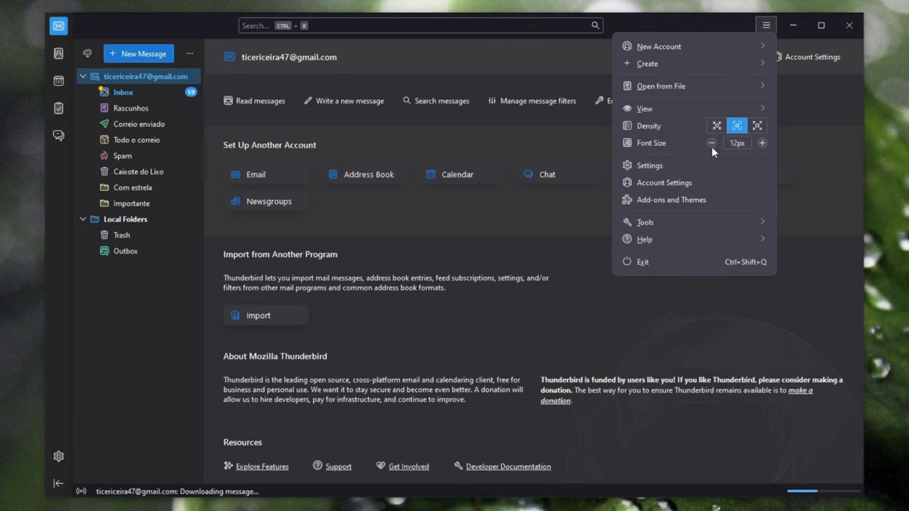
{"action": "left_click", "coordinate": [683, 219]}
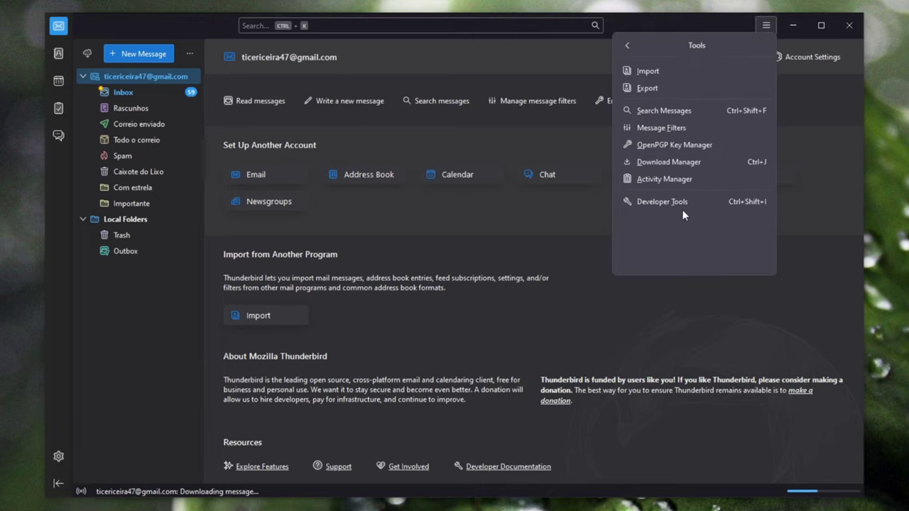
{"action": "left_click", "coordinate": [692, 145]}
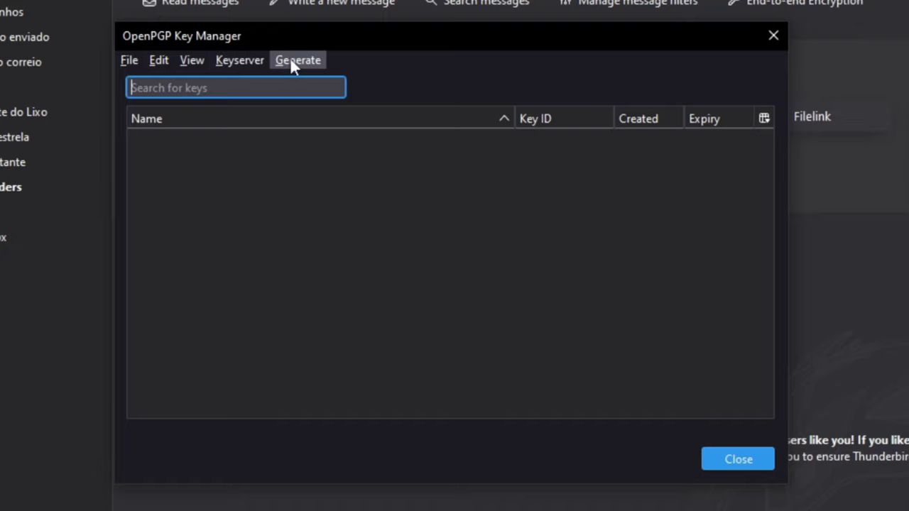
{"action": "left_click", "coordinate": [291, 59]}
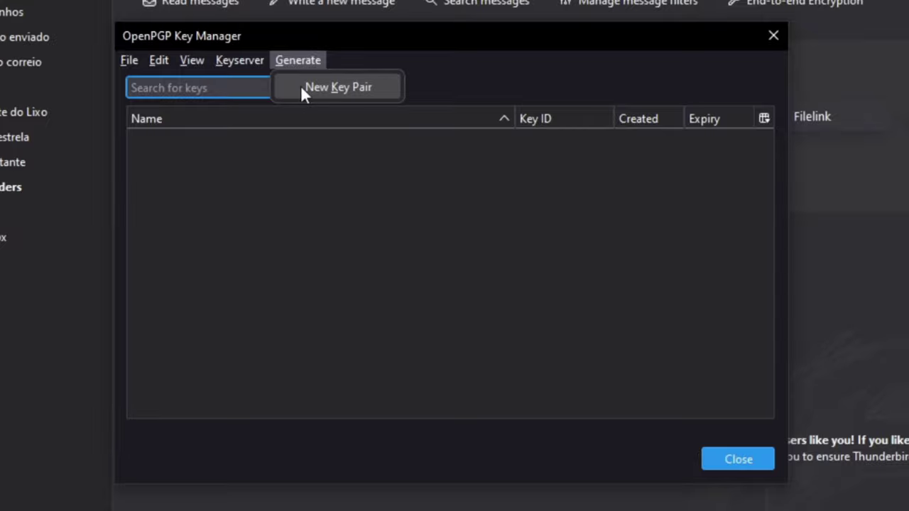
{"action": "left_click", "coordinate": [308, 58]}
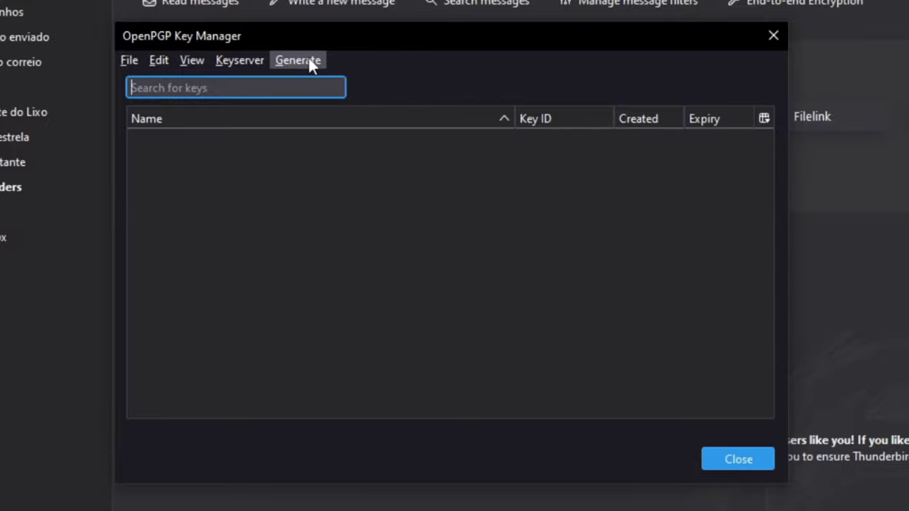
{"action": "left_click", "coordinate": [306, 58]}
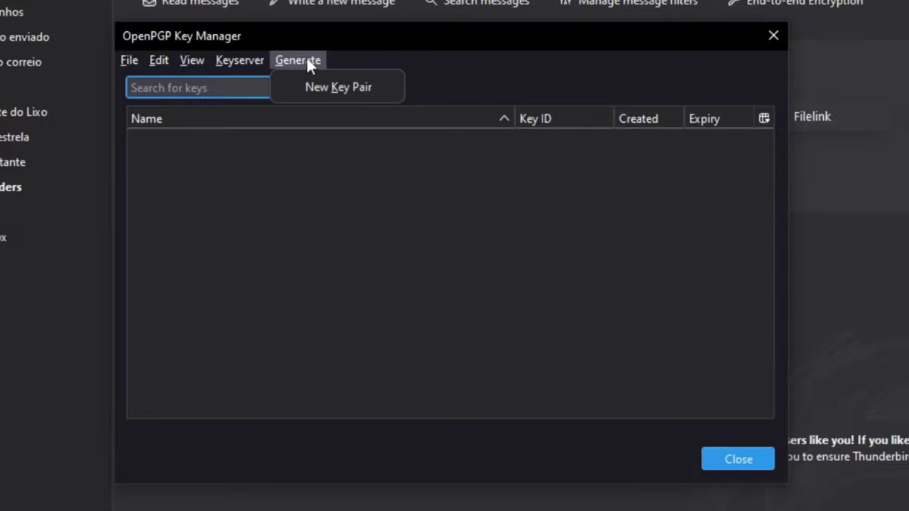
Generate and confirm a new 4096-bit RSA key pair expiring in 3 years
{"action": "left_click", "coordinate": [336, 87]}
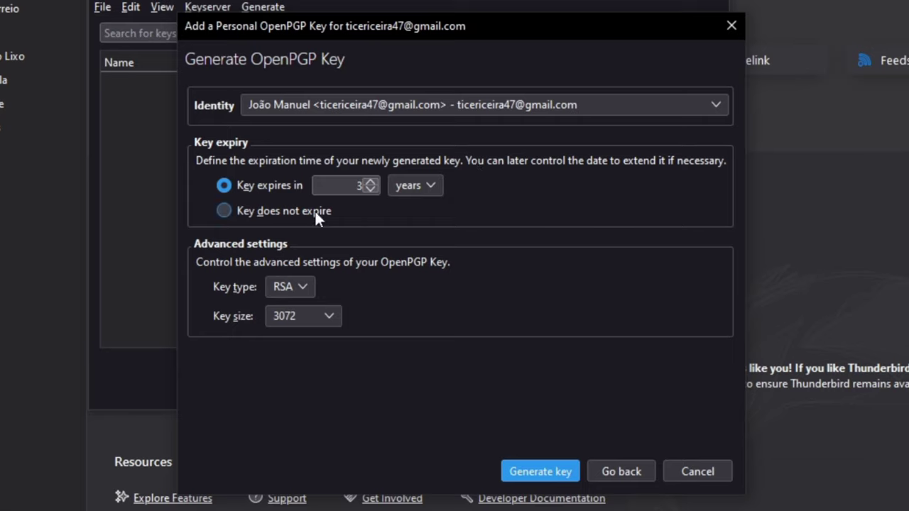
{"action": "left_click", "coordinate": [288, 317]}
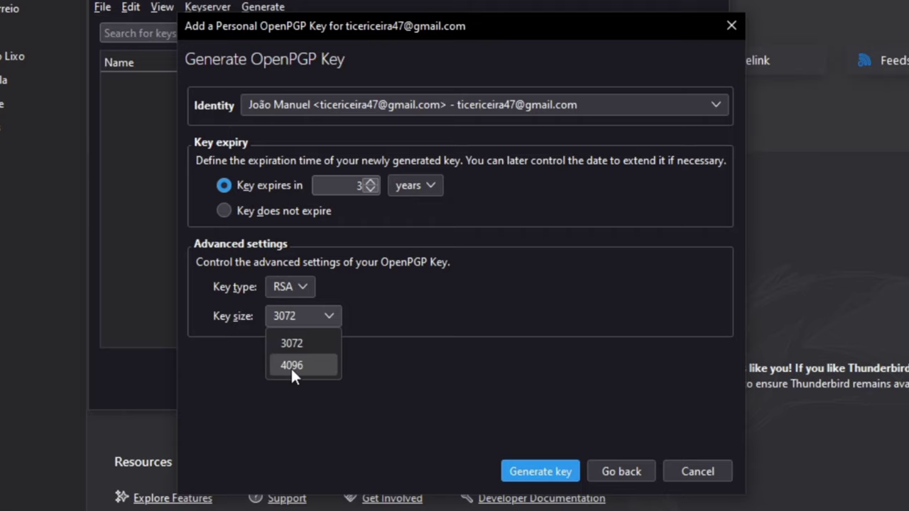
{"action": "left_click", "coordinate": [293, 366]}
{"action": "left_click", "coordinate": [559, 468]}
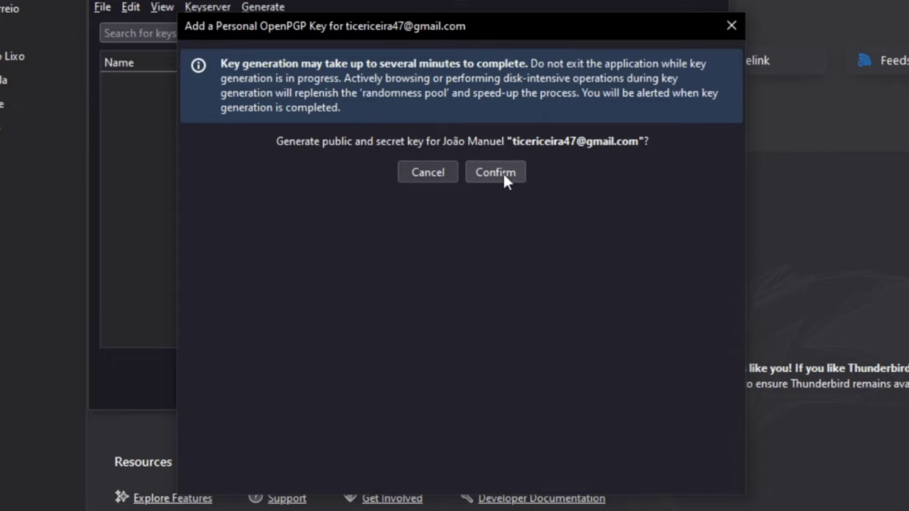
{"action": "left_click", "coordinate": [503, 174]}
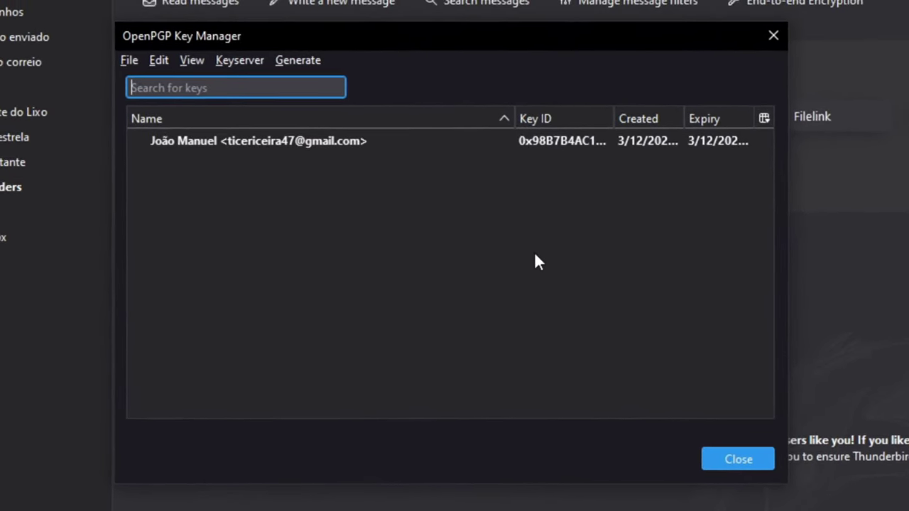
Discover the recipient's public key online by their e-mail address and import it as Accepted (unverified)
{"action": "left_click", "coordinate": [242, 61]}
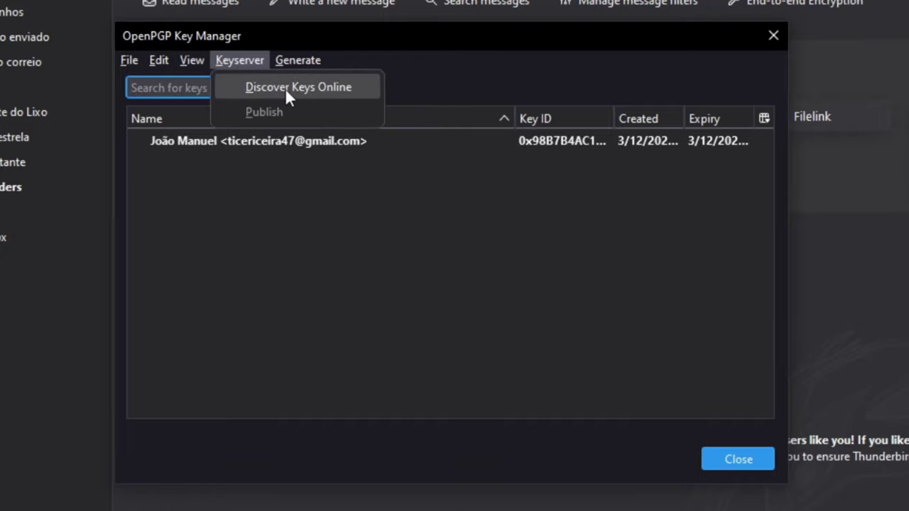
{"action": "left_click", "coordinate": [285, 88]}
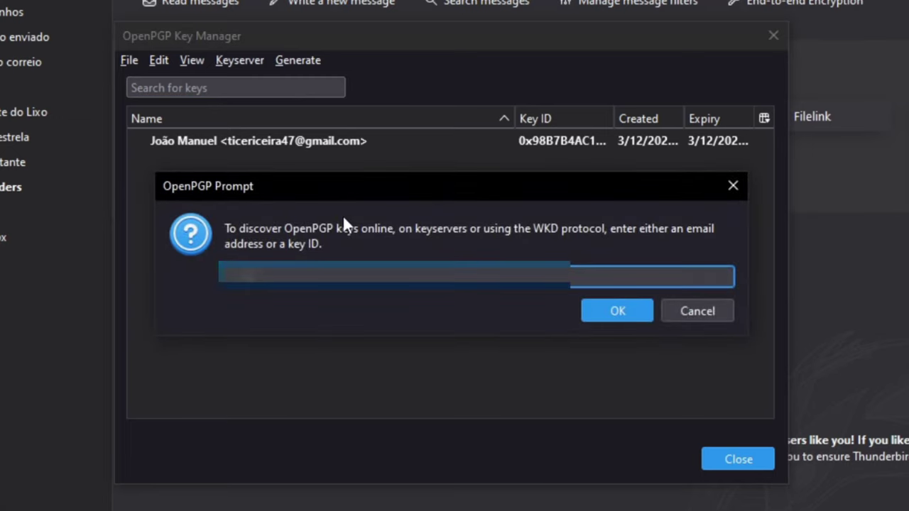
{"action": "key", "text": "Return"}
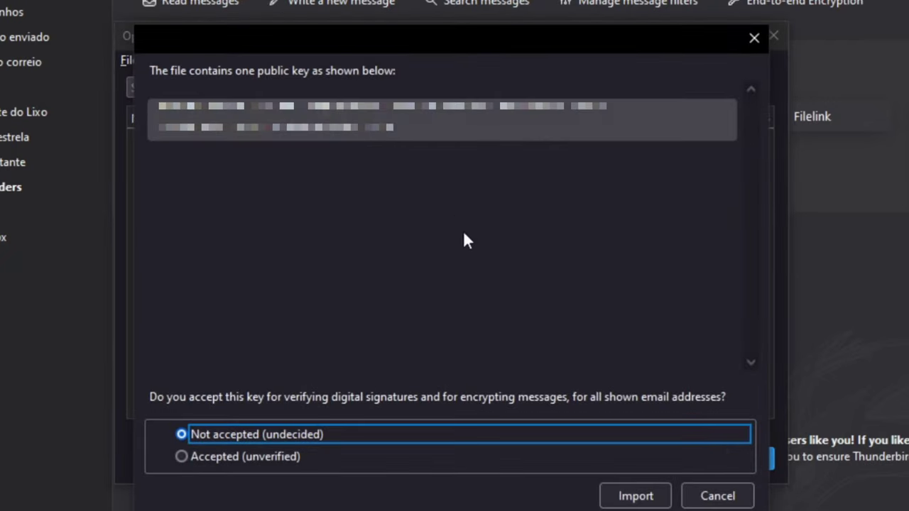
{"action": "left_click", "coordinate": [241, 457]}
{"action": "left_click", "coordinate": [635, 495]}
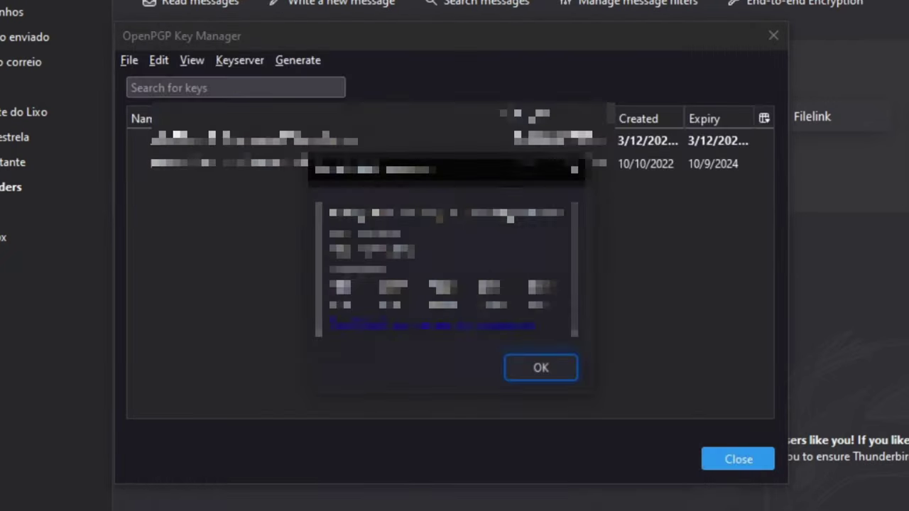
{"action": "left_click", "coordinate": [534, 371]}
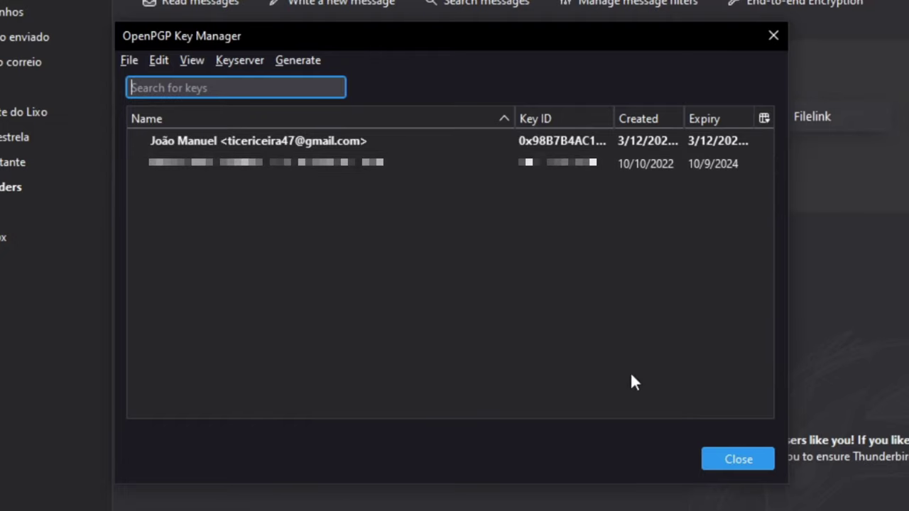
Close the key manager and select the new personal key under the account's End-To-End Encryption settings
{"action": "left_click", "coordinate": [725, 455]}
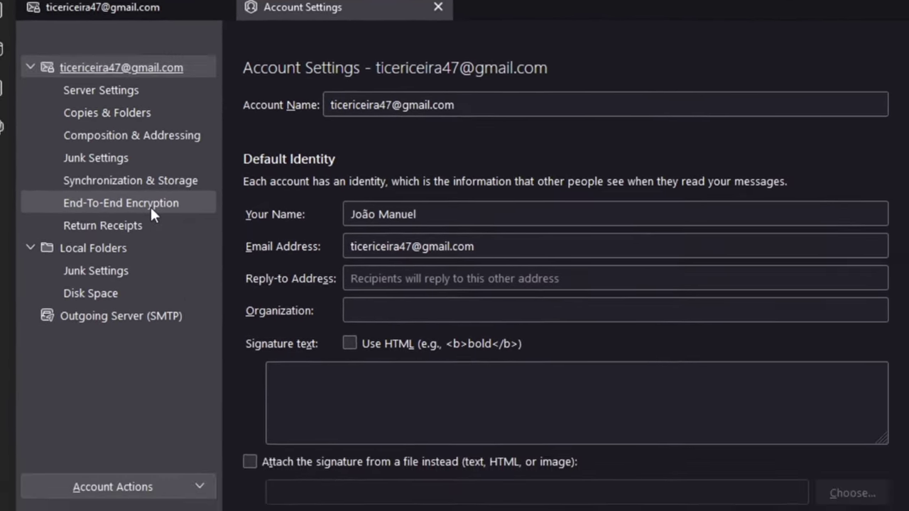
{"action": "left_click", "coordinate": [193, 264]}
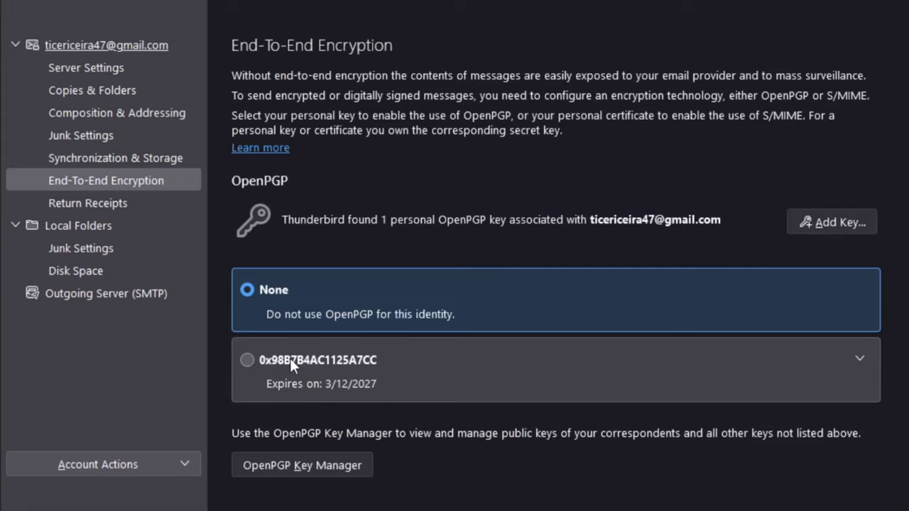
{"action": "left_click", "coordinate": [291, 360]}
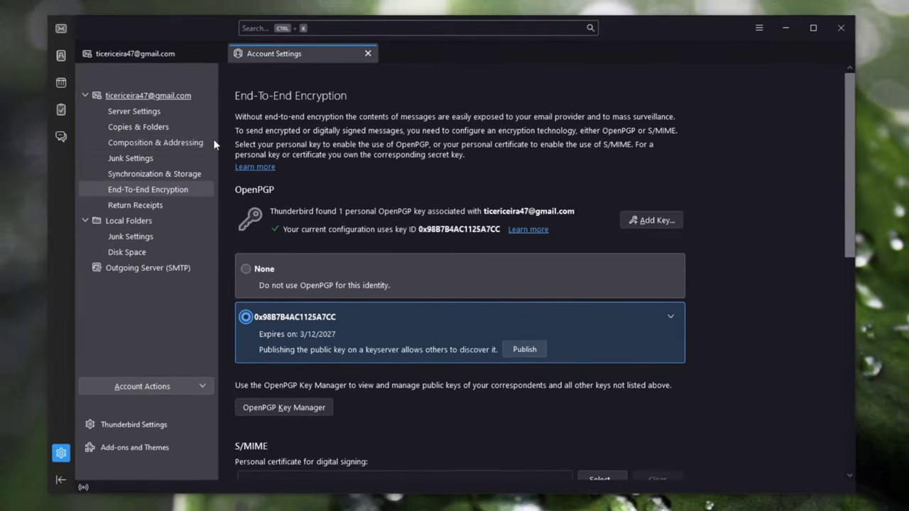
{"action": "left_click", "coordinate": [153, 57]}
Close Account Settings and start a new message addressed to the main account's Gmail address
{"action": "left_click", "coordinate": [367, 55]}
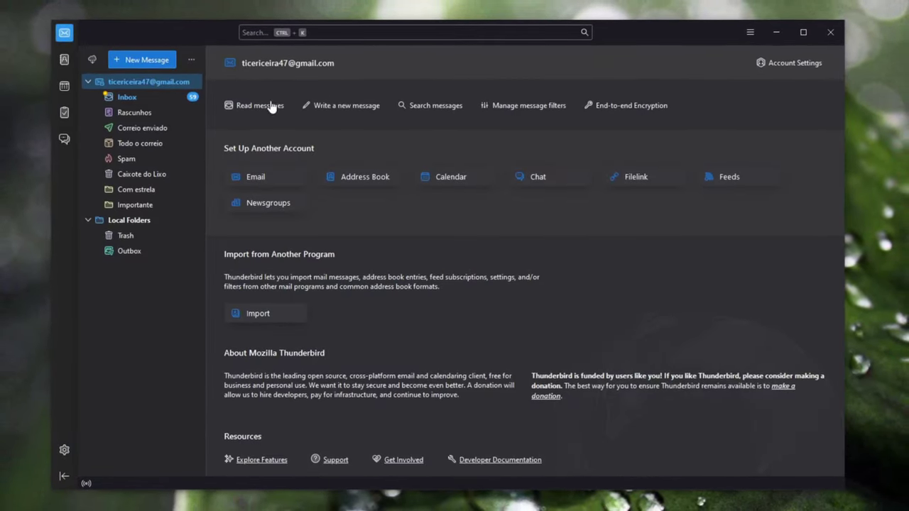
{"action": "left_click", "coordinate": [142, 61]}
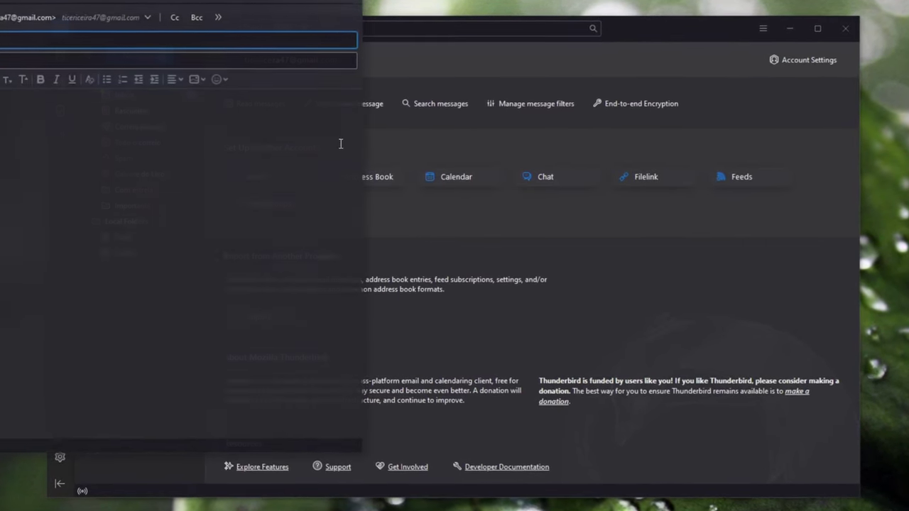
{"action": "left_click_drag", "start_coordinate": [61, 0], "coordinate": [372, 30]}
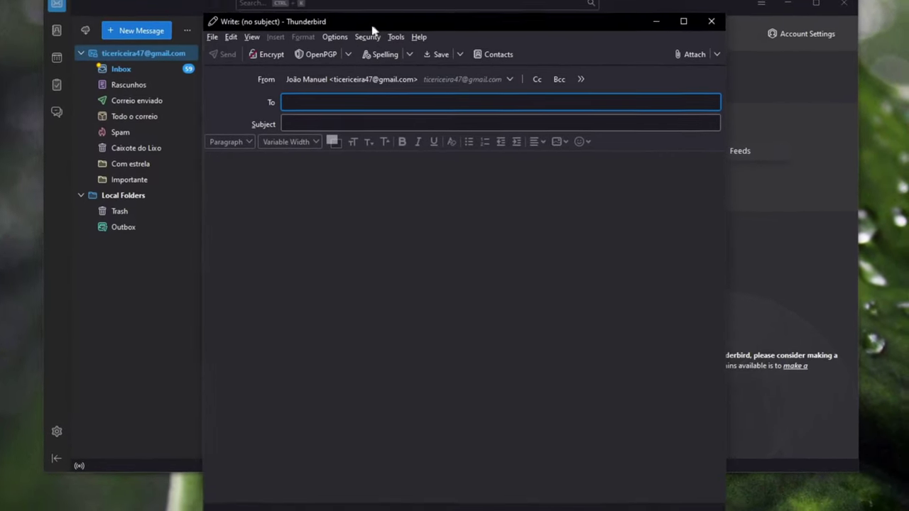
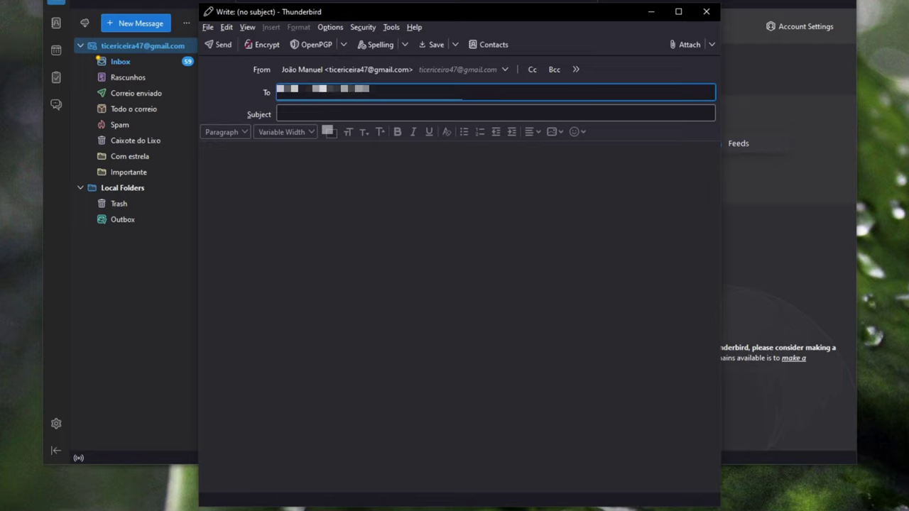
{"action": "left_click", "coordinate": [340, 113]}
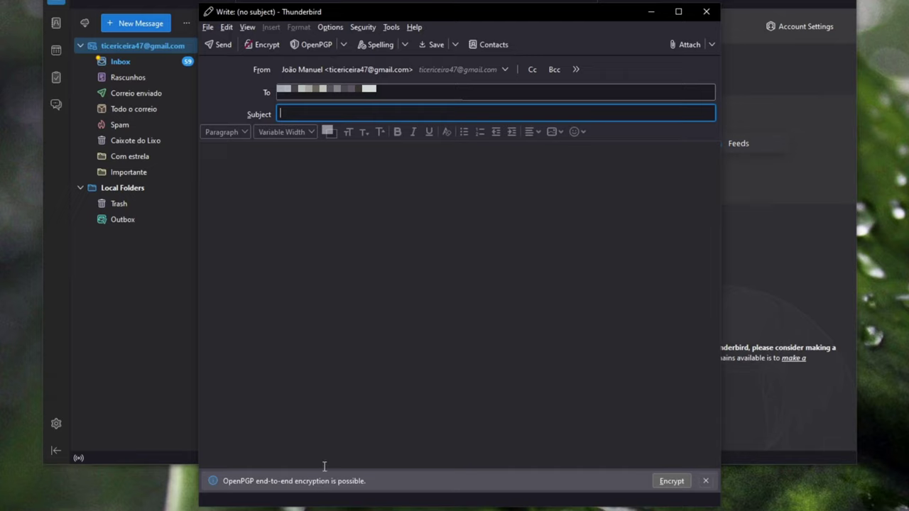
Turn on encryption, write subject 'Hello there' and body 'Just testing', and send it
{"action": "left_click", "coordinate": [671, 482]}
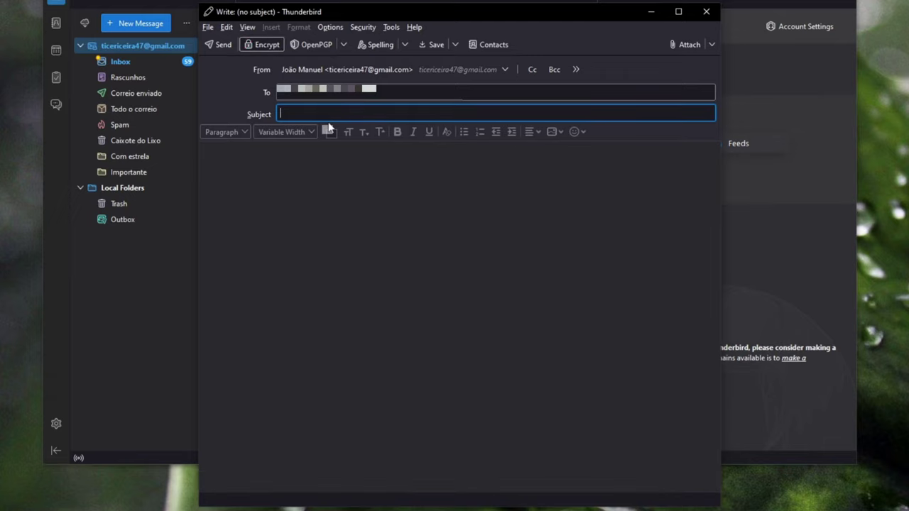
{"action": "type", "text": "Hello there"}
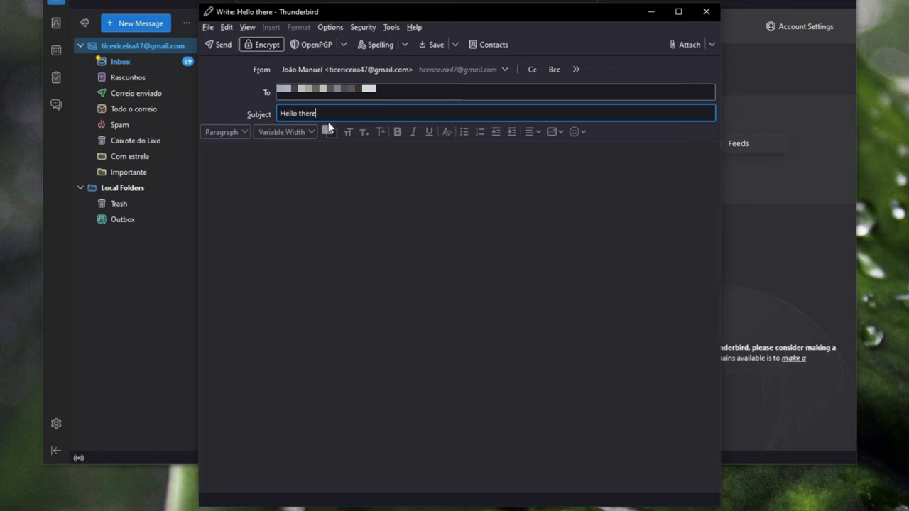
{"action": "left_click", "coordinate": [320, 168]}
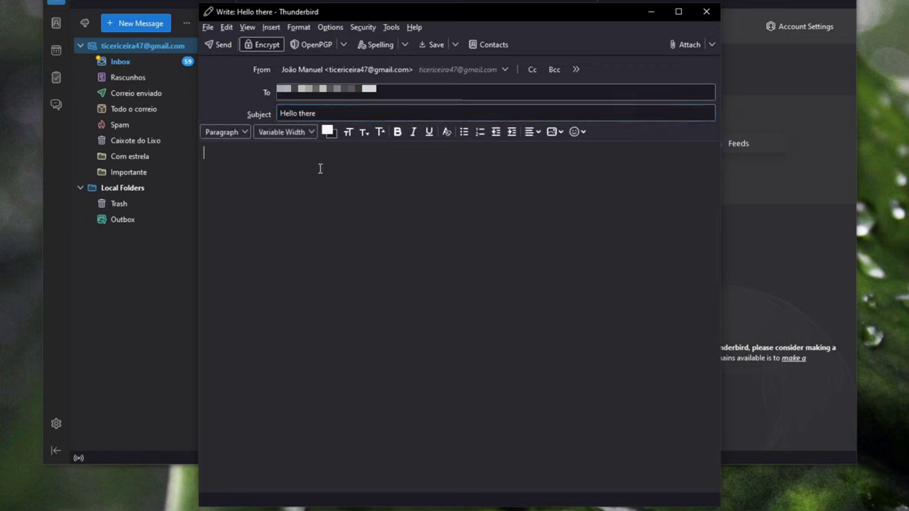
{"action": "type", "text": "Just testing"}
{"action": "left_click", "coordinate": [214, 44]}
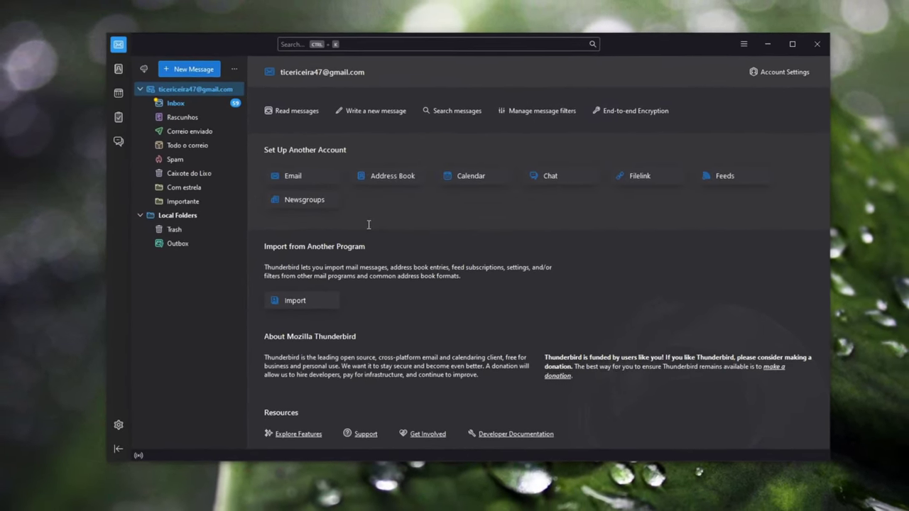
Minimize the portable Thunderbird and File Explorer windows to clear the desktop
{"action": "key", "text": "super"}
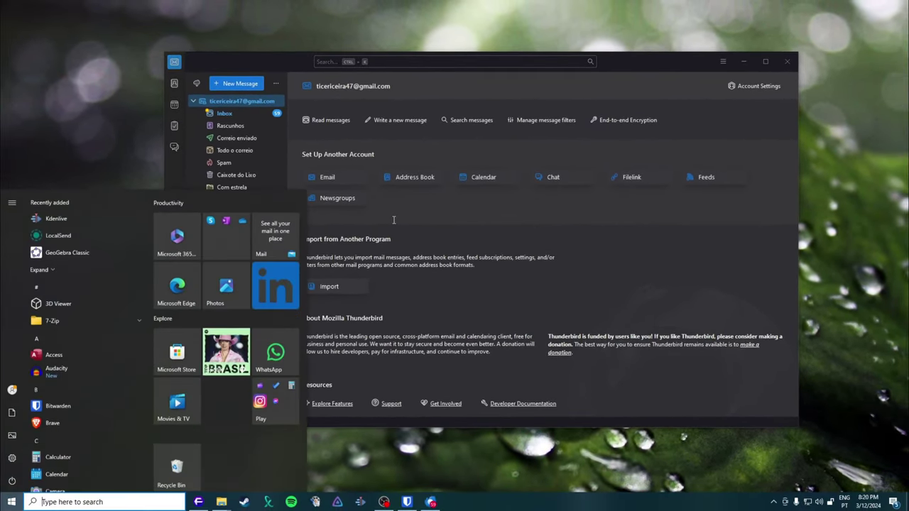
{"action": "key", "text": "Escape"}
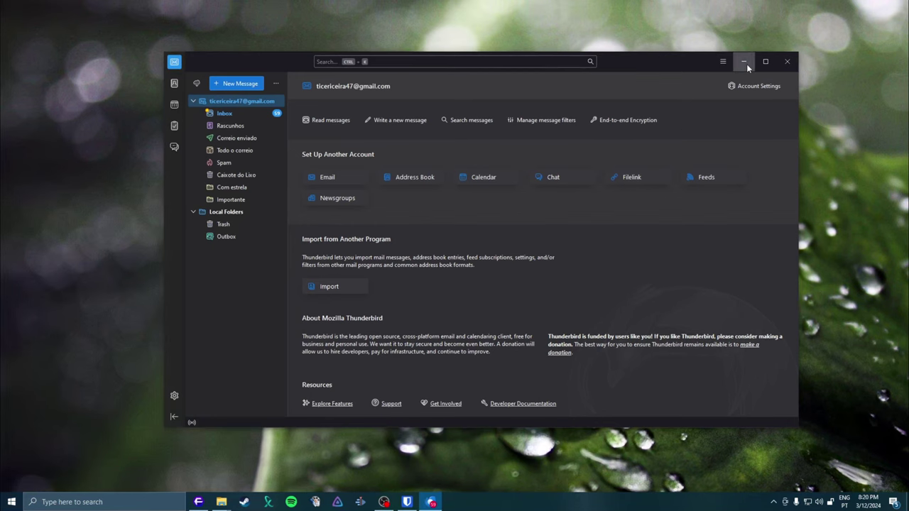
{"action": "left_click", "coordinate": [743, 62]}
{"action": "left_click", "coordinate": [710, 113]}
Launch the main Thunderbird installation from a Start menu search for 'thunderbird'
{"action": "key", "text": "super"}
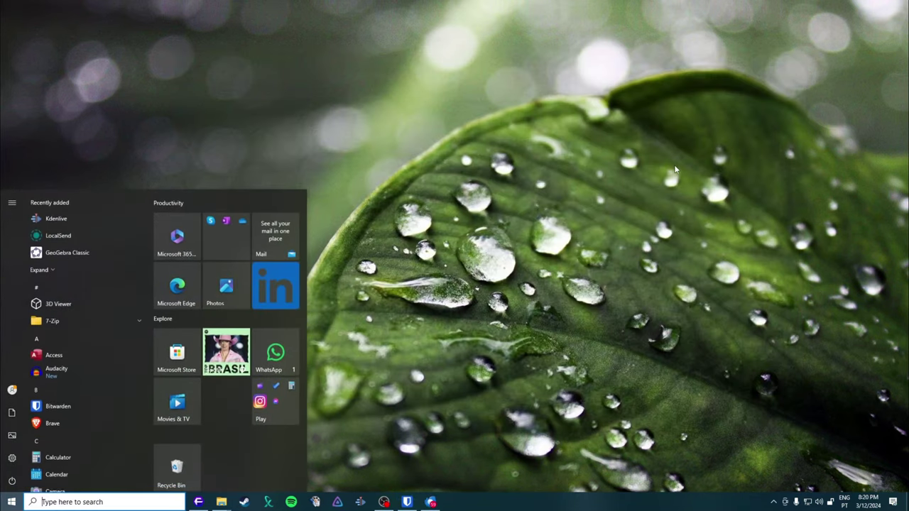
{"action": "type", "text": "thunderbird"}
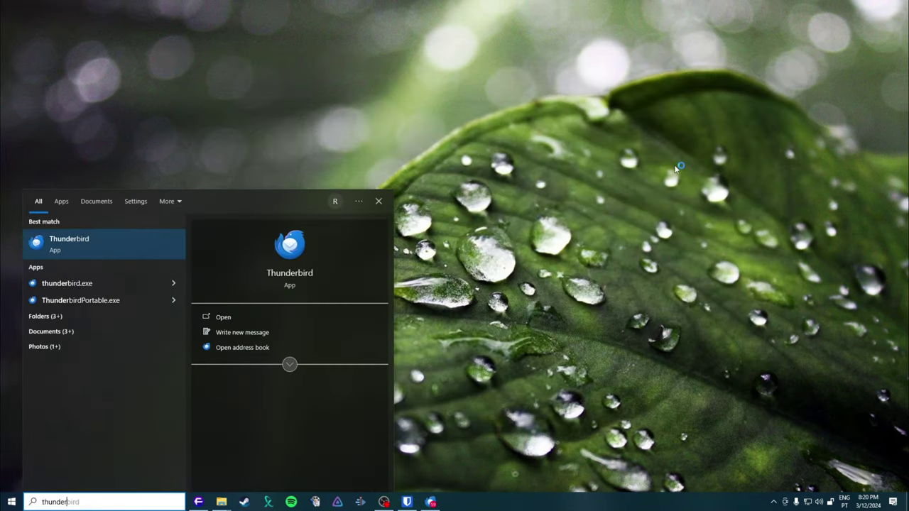
{"action": "key", "text": "Return"}
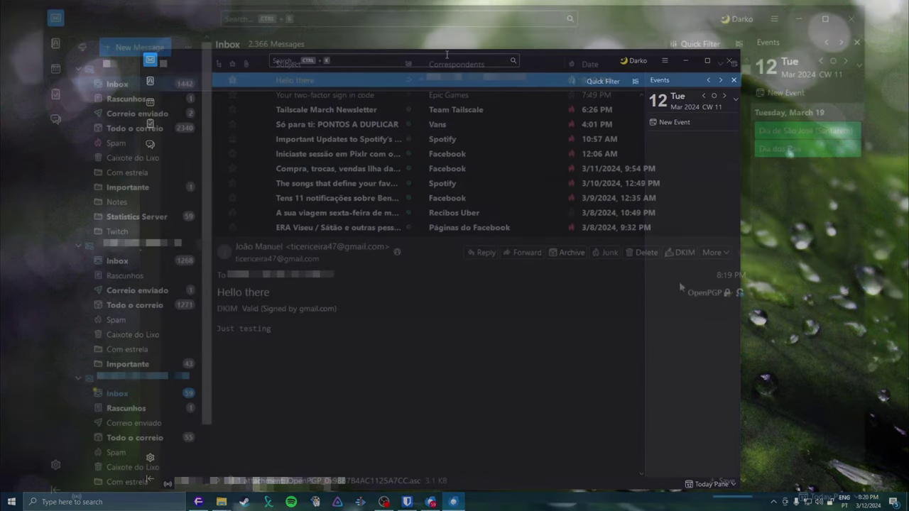